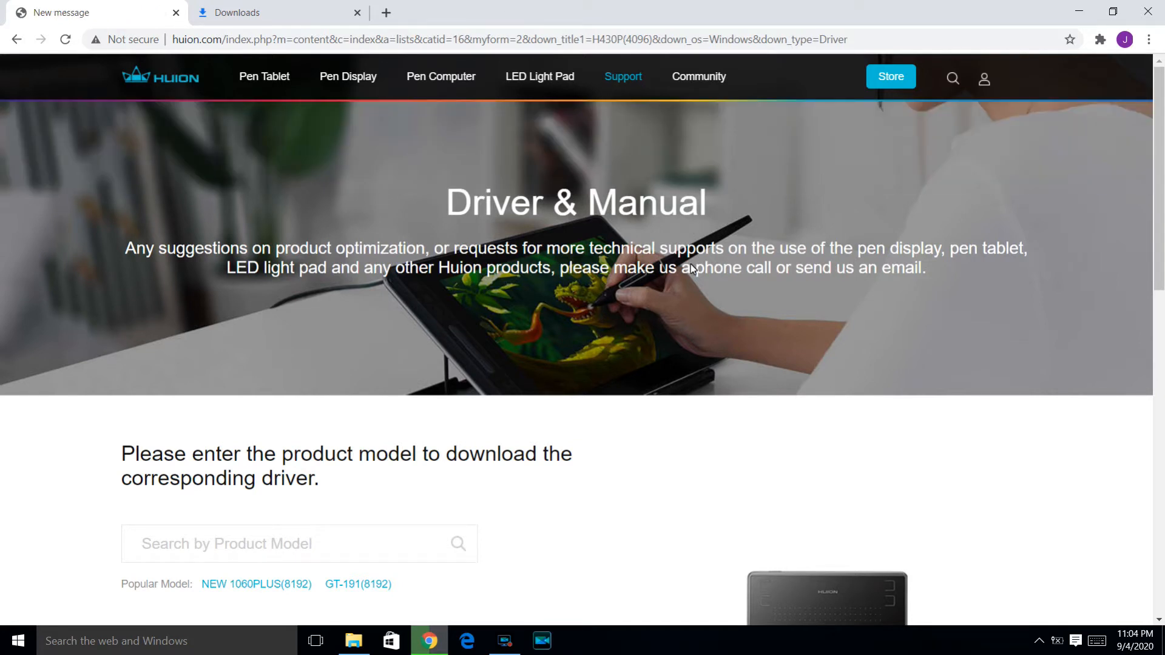
Find the product model and operating system form on Huion's Driver & Manual page
scroll(656, 296, "down", 1)
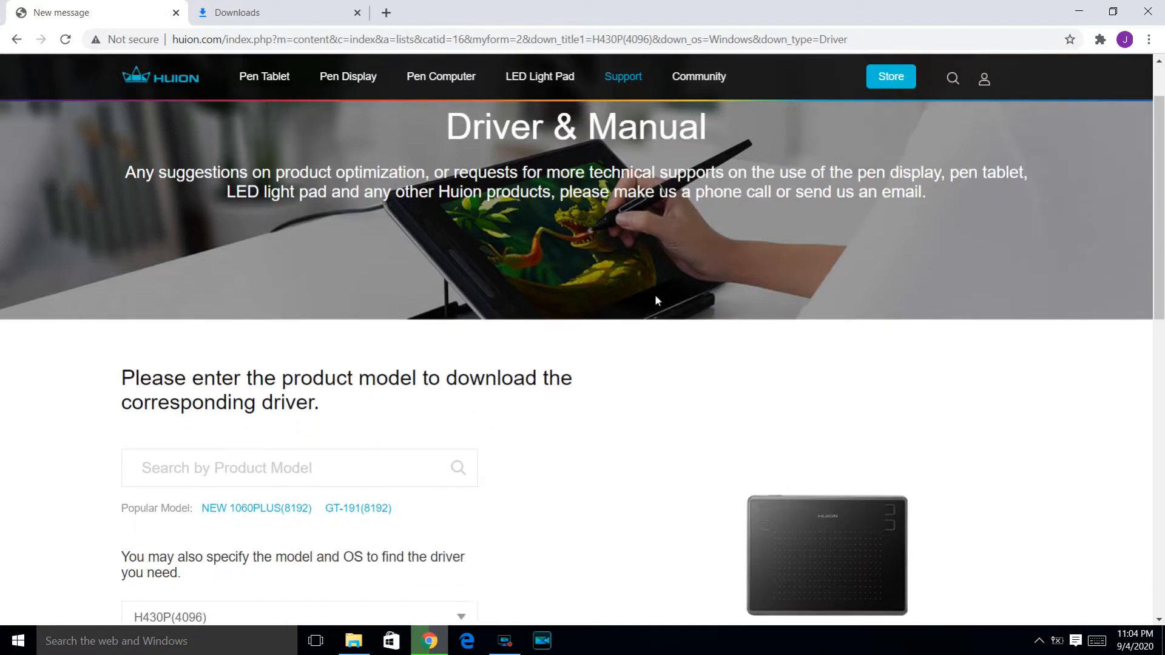
scroll(701, 297, "up", 1)
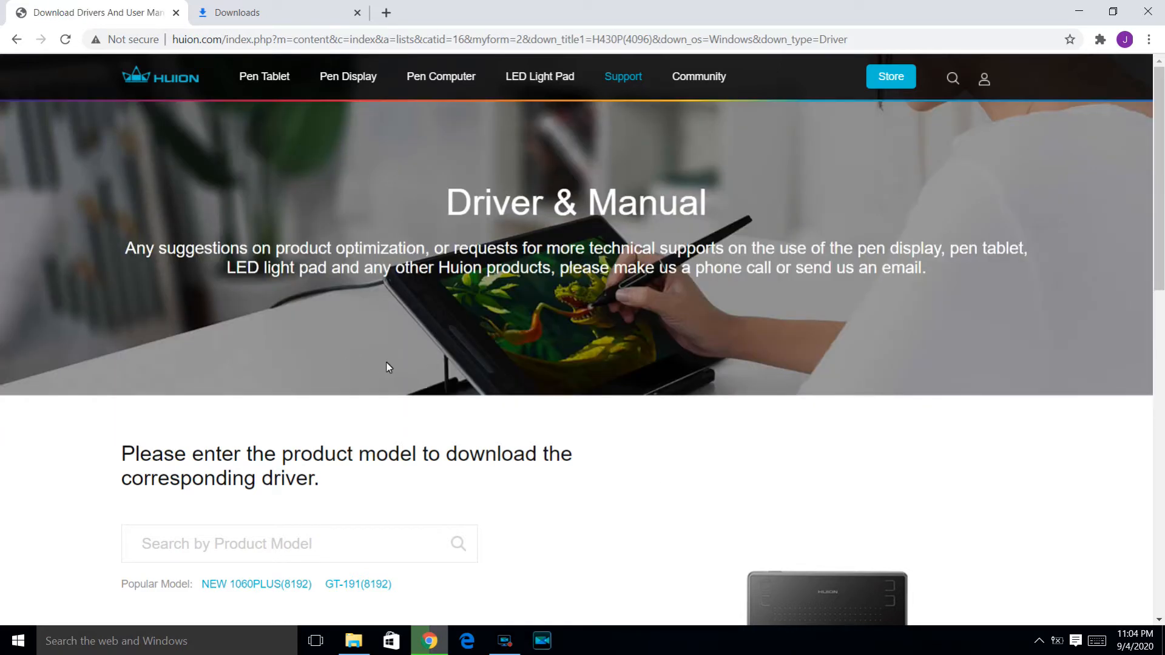
scroll(326, 394, "down", 2)
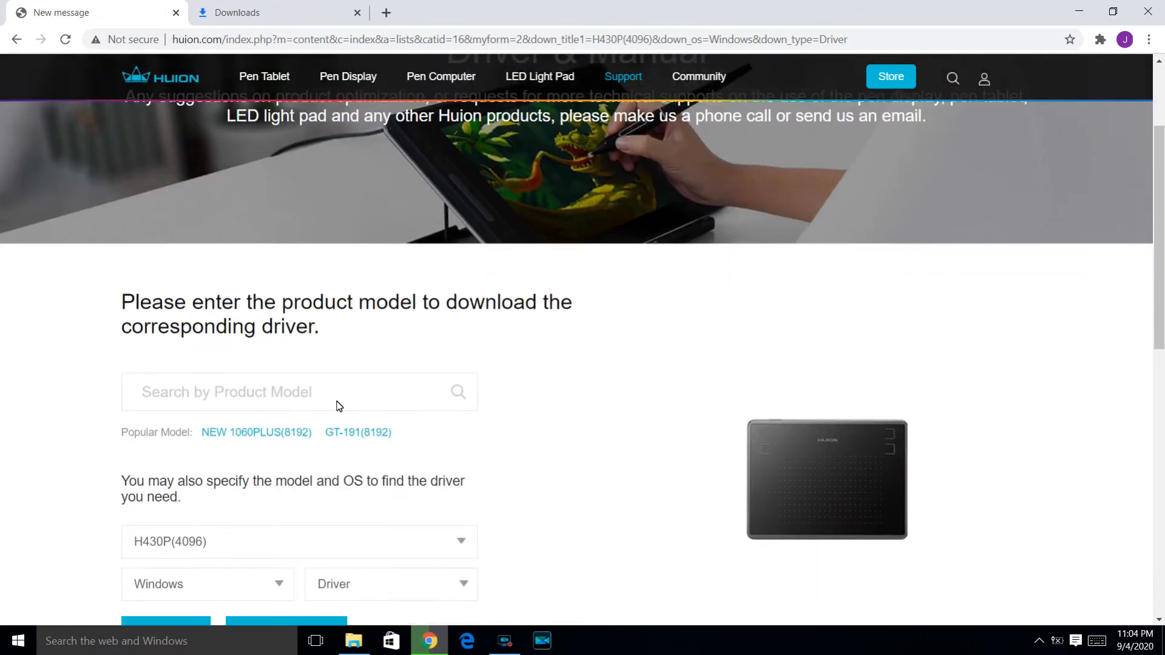
scroll(249, 441, "down", 1)
scroll(249, 441, "down", 1)
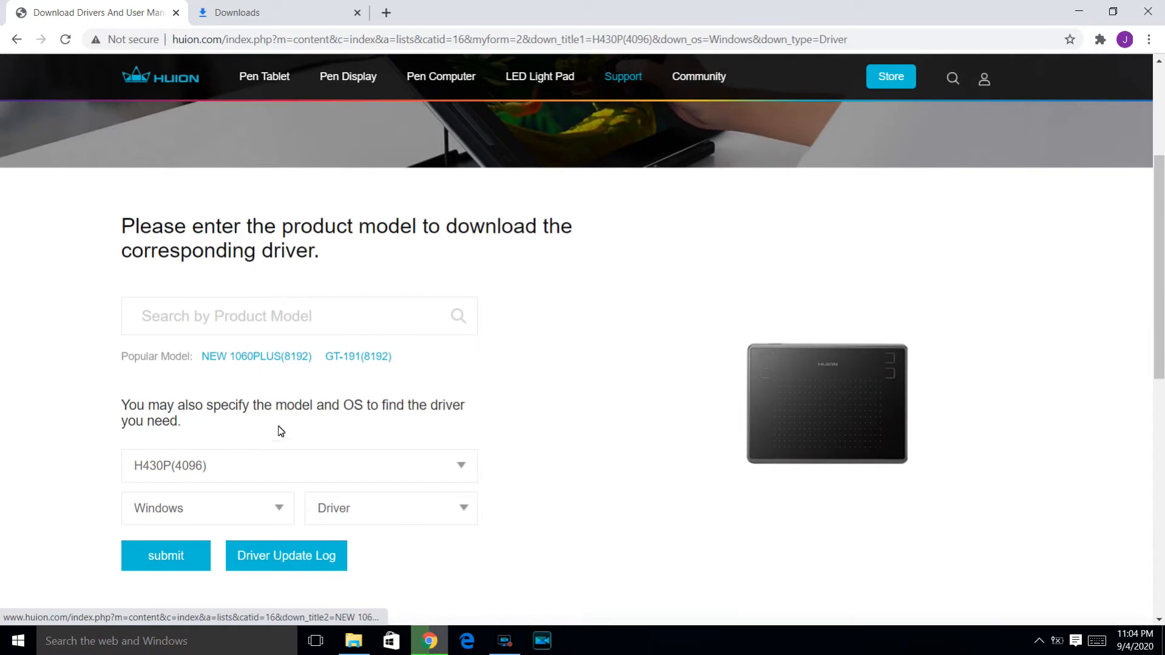
left_click(237, 315)
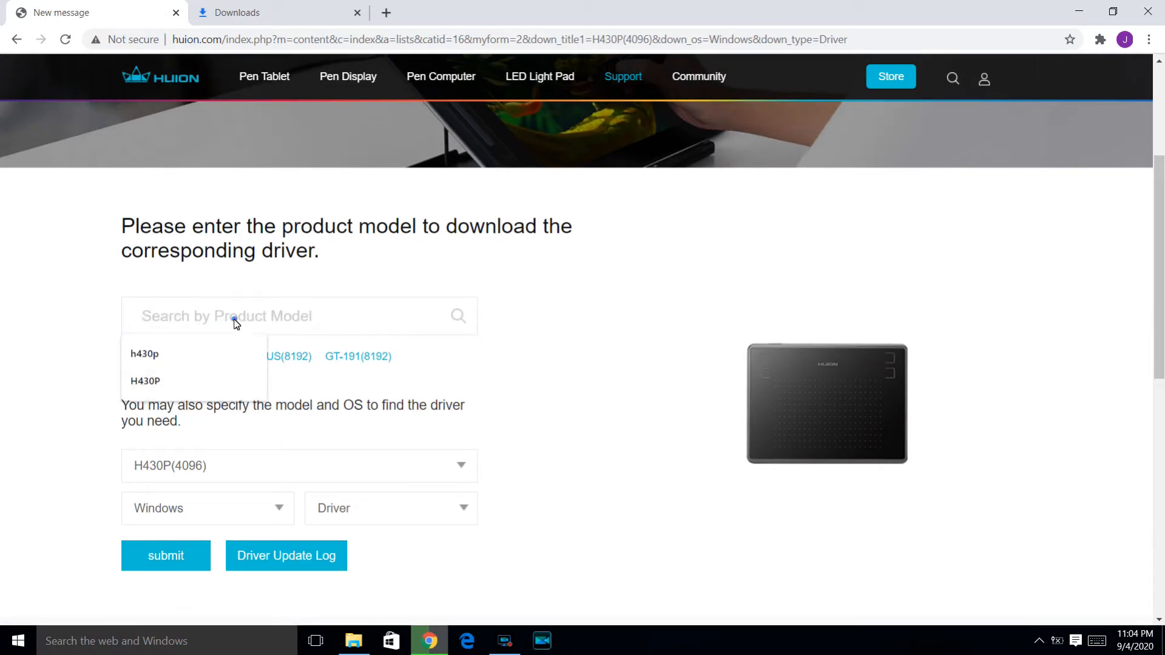
type("h")
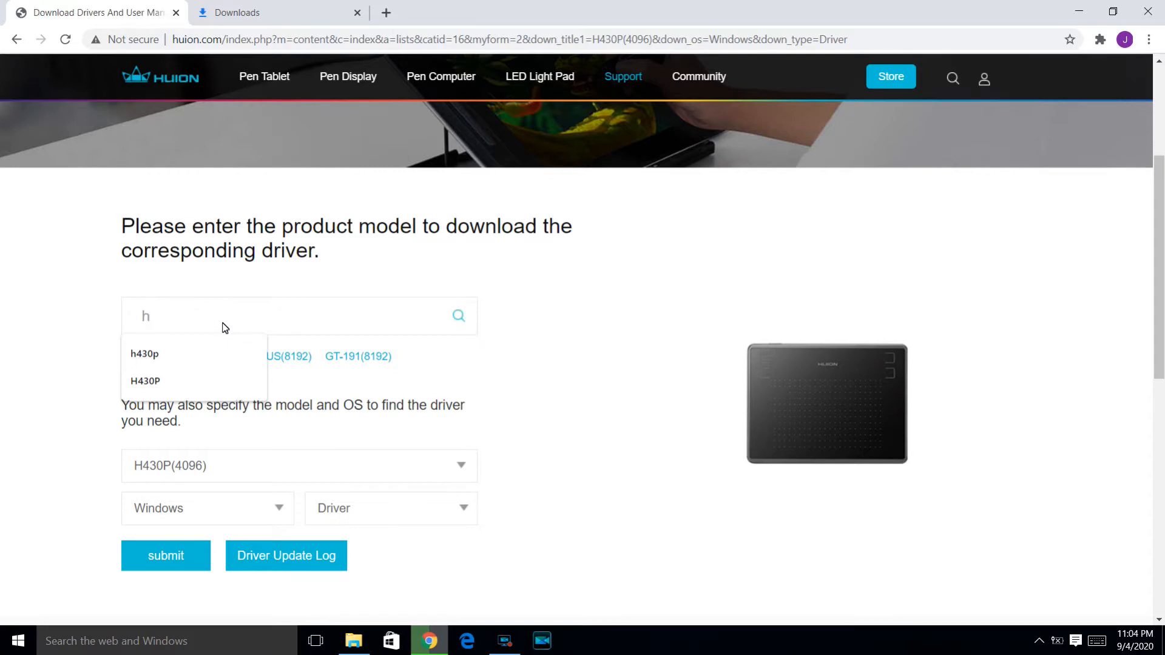
key("BackSpace")
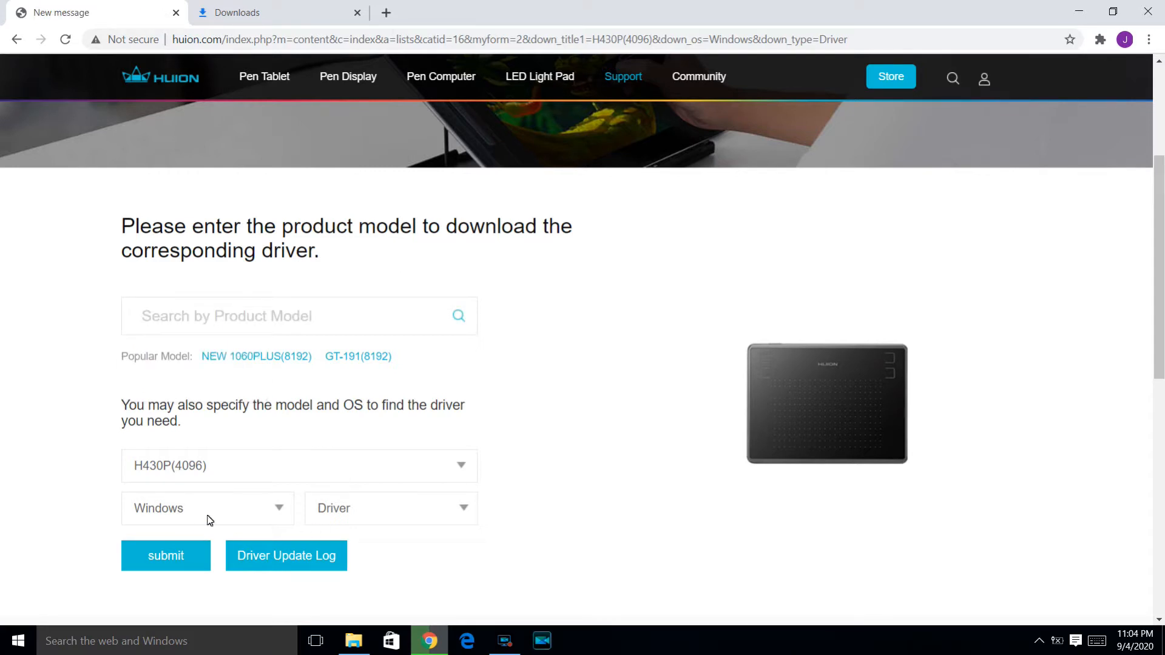
Choose H430P(4096) as the product model and check the available operating system and download type options
scroll(246, 519, "down", 1)
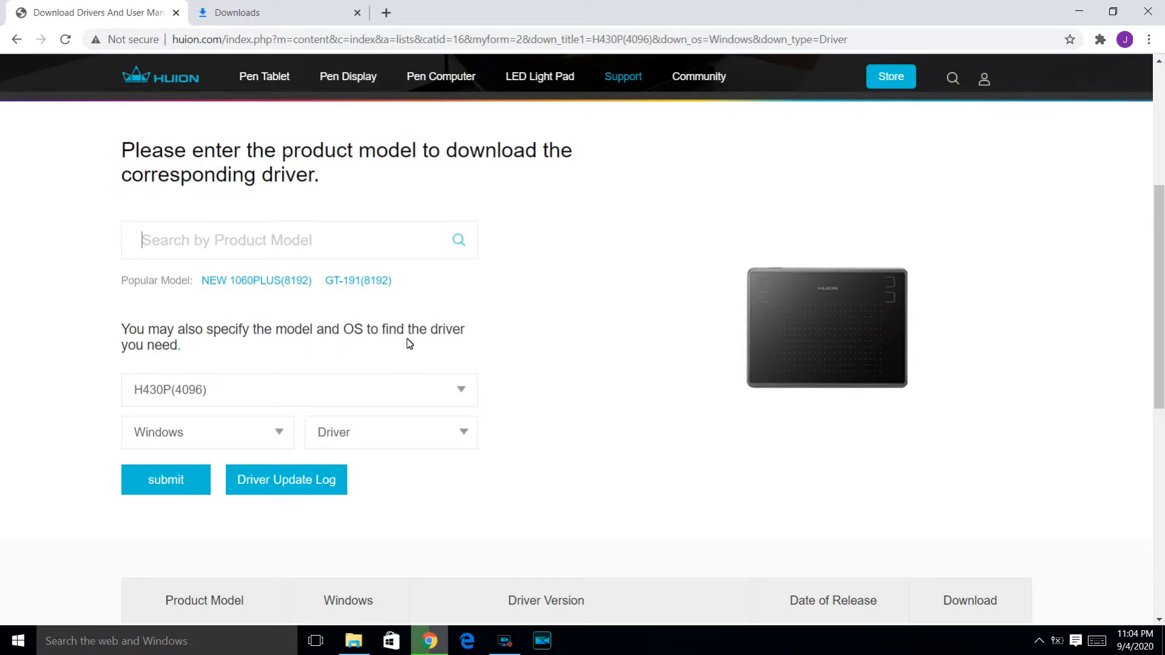
left_click(460, 395)
scroll(187, 507, "down", 3)
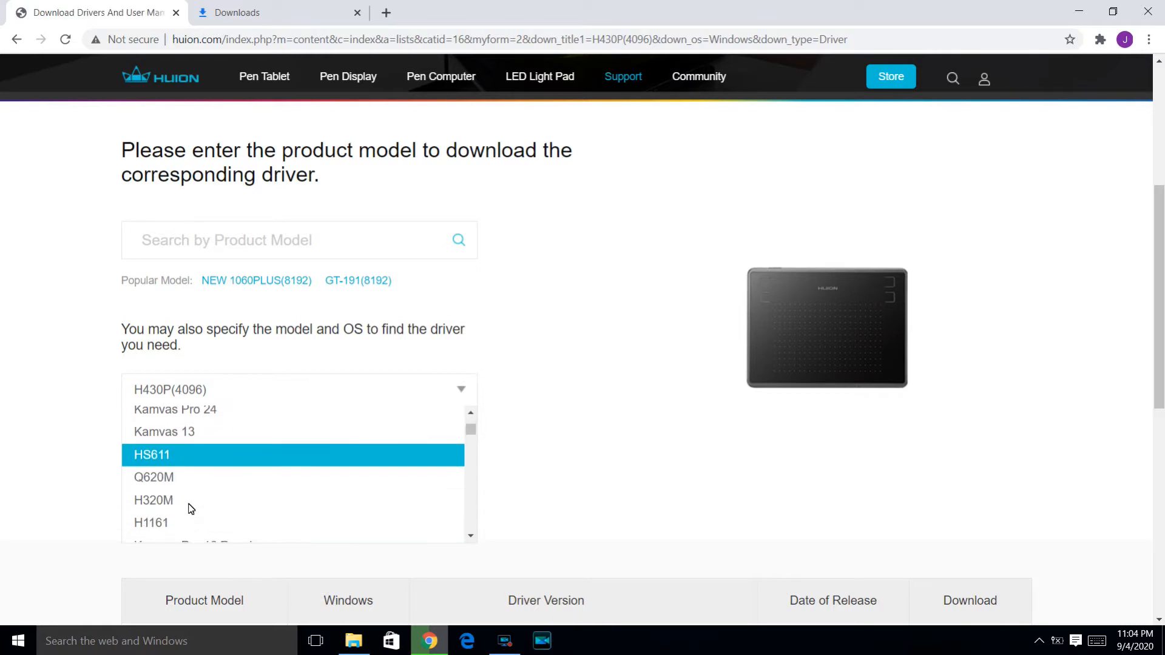
scroll(190, 507, "down", 5)
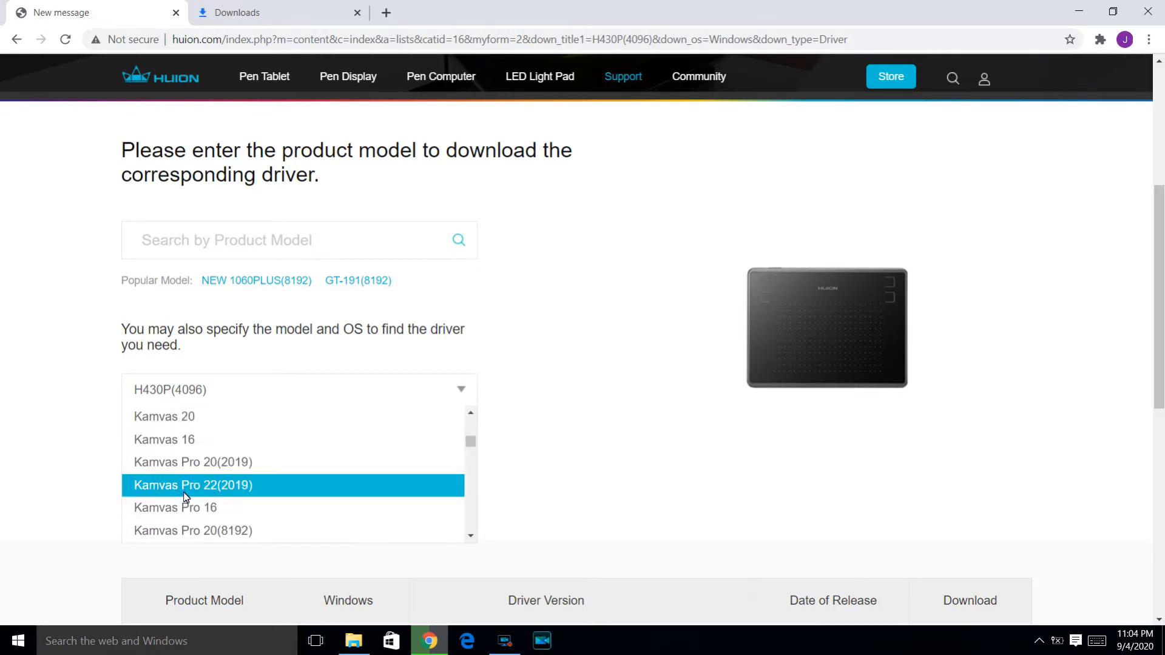
scroll(188, 498, "down", 2)
scroll(199, 507, "down", 1)
scroll(200, 509, "down", 2)
scroll(204, 510, "down", 3)
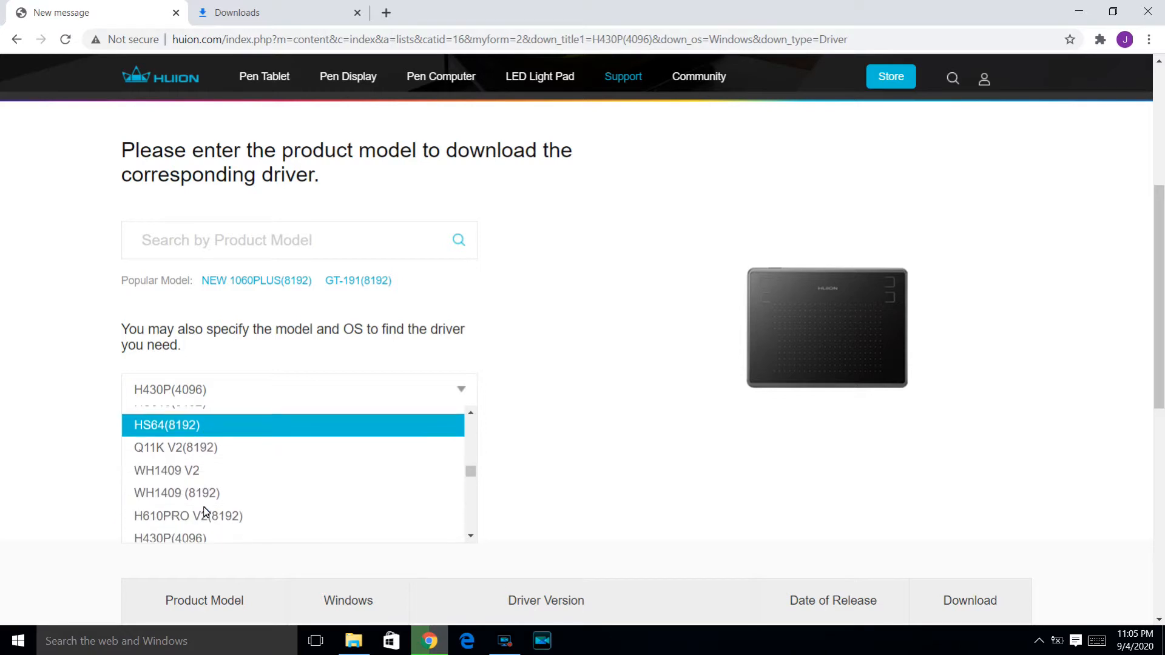
scroll(207, 509, "down", 1)
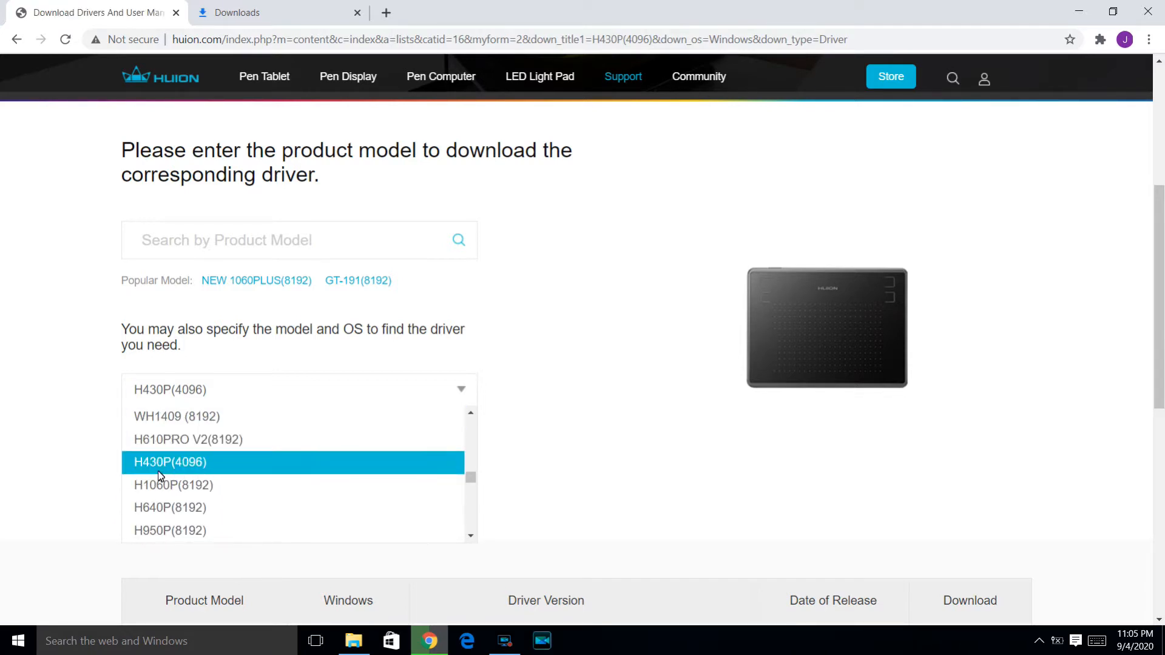
left_click(219, 468)
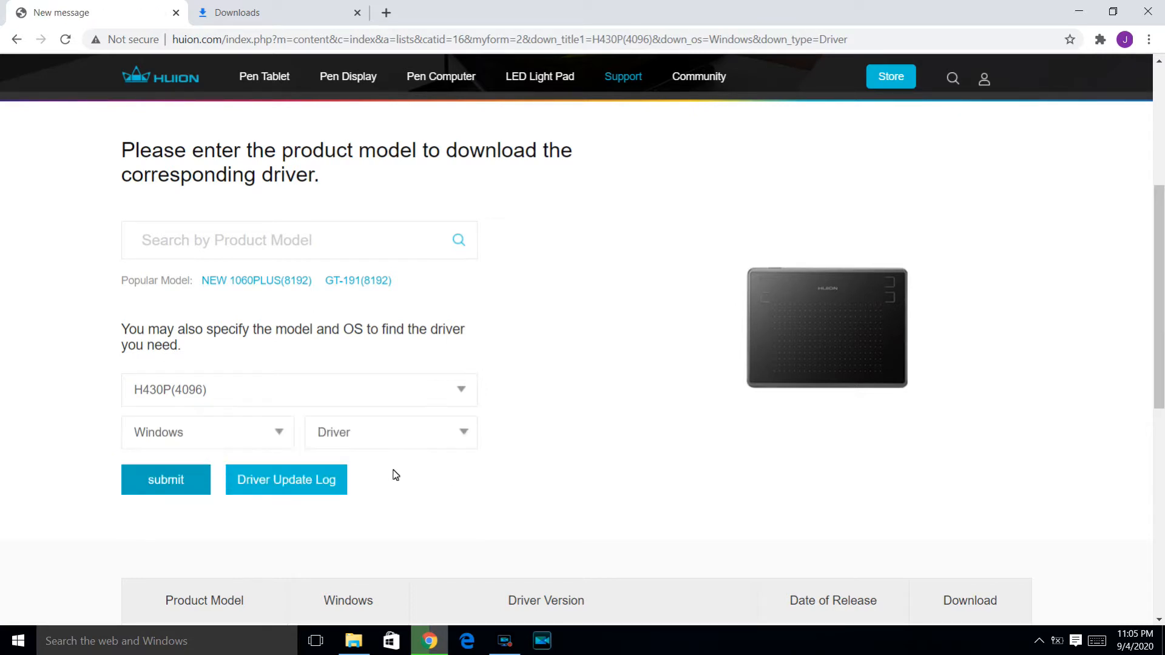
left_click(257, 435)
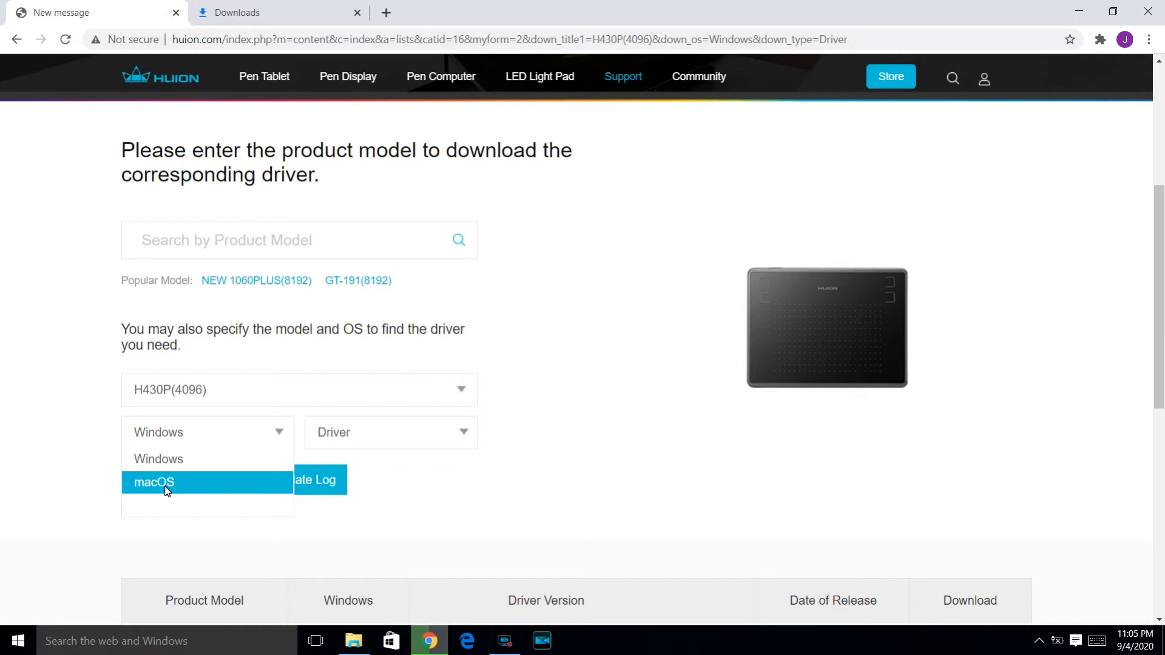
left_click(464, 442)
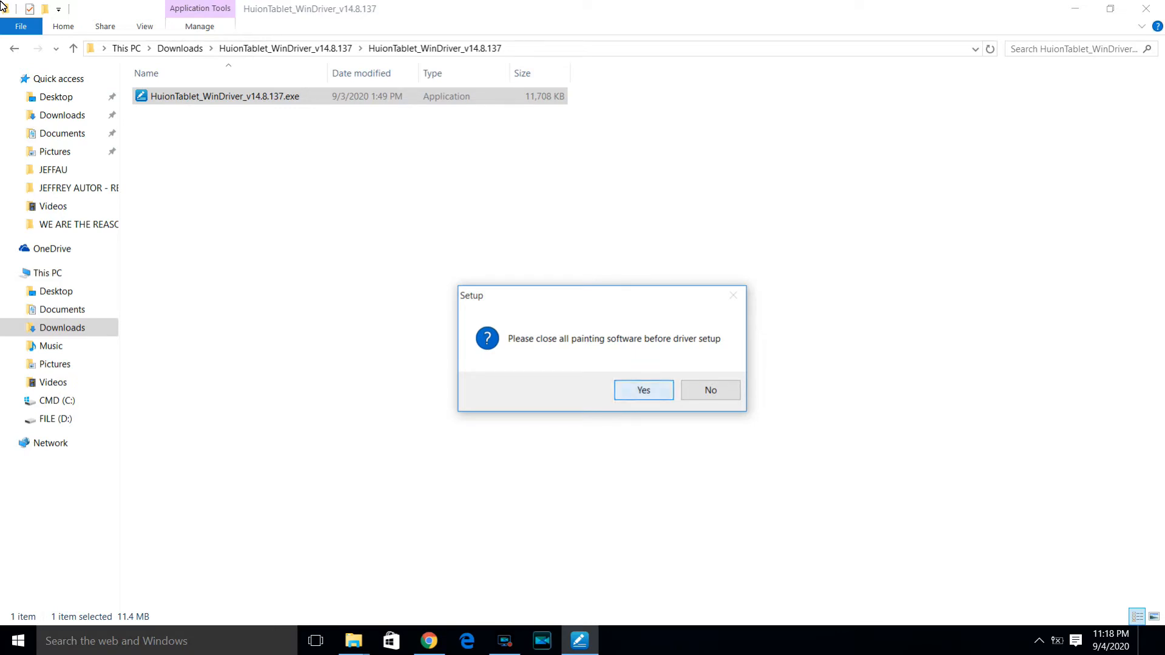
Install the Huion Tablet driver into the existing C:\Huion Tablet folder and close the installer's folder window
key("Return")
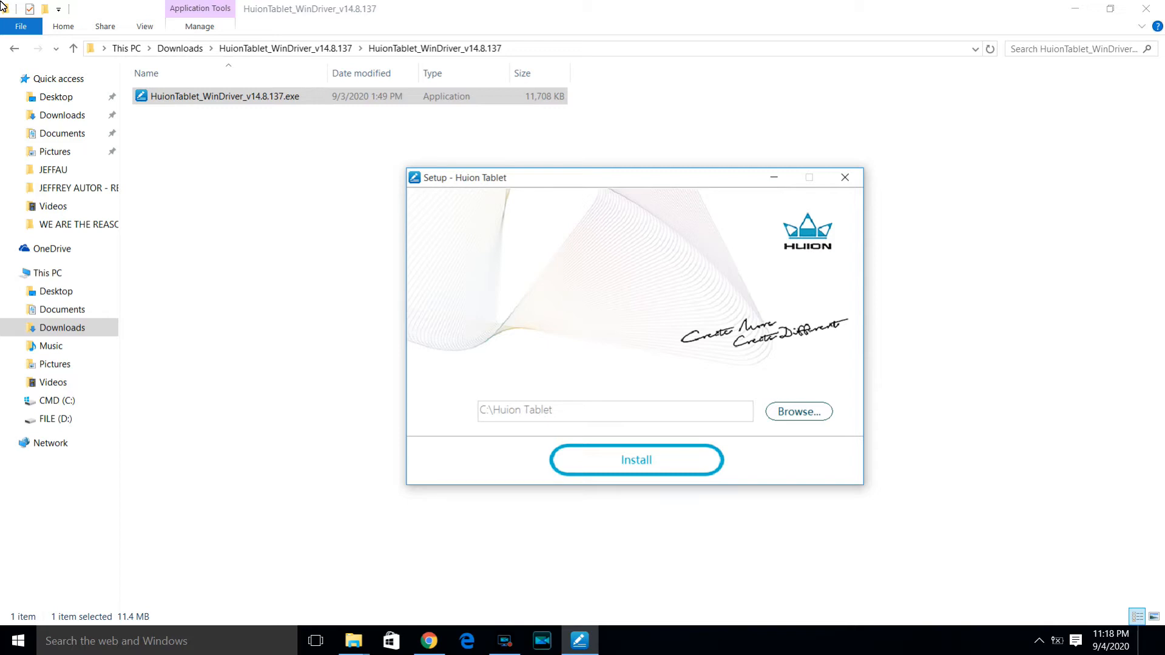
key("Return")
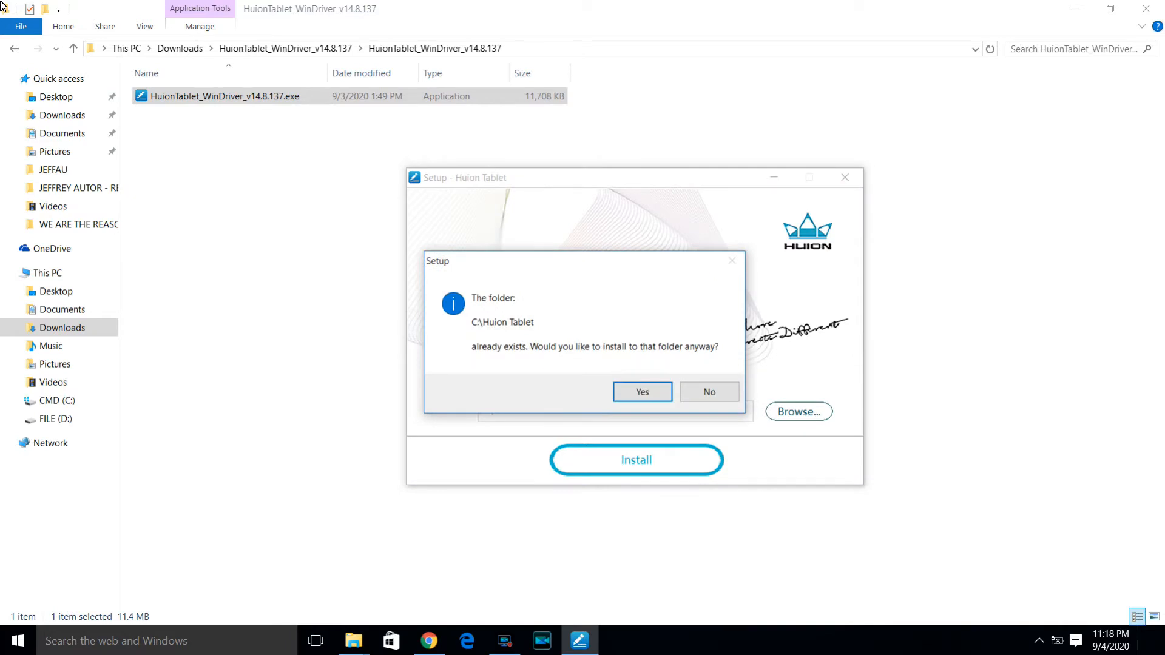
key("Return")
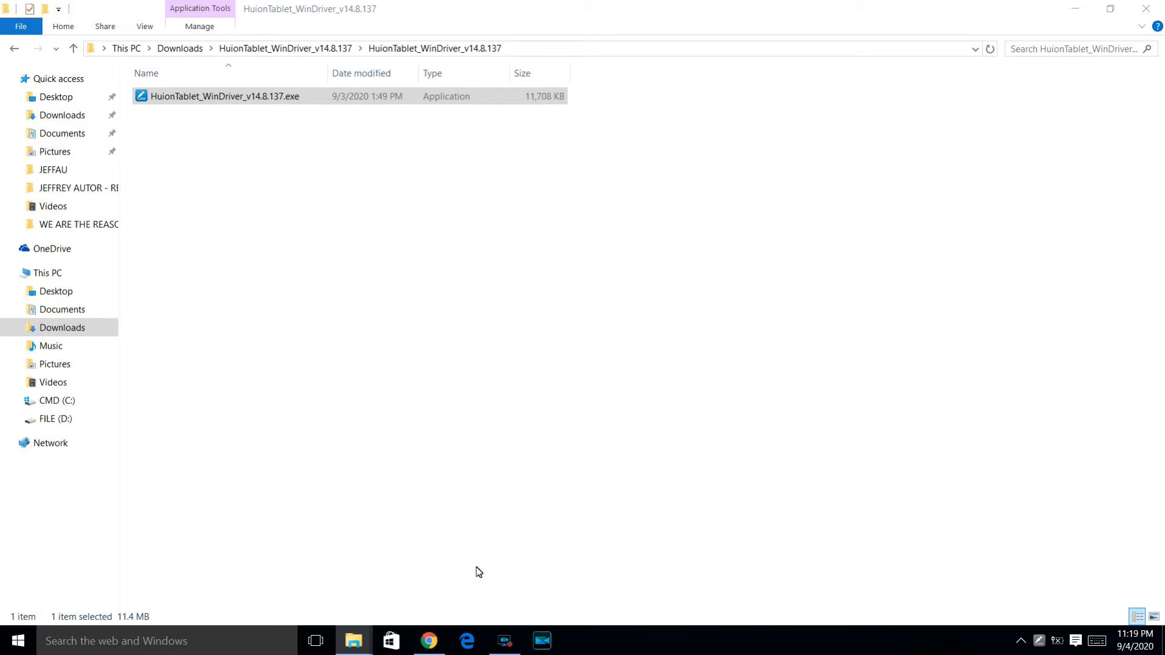
left_click(1150, 13)
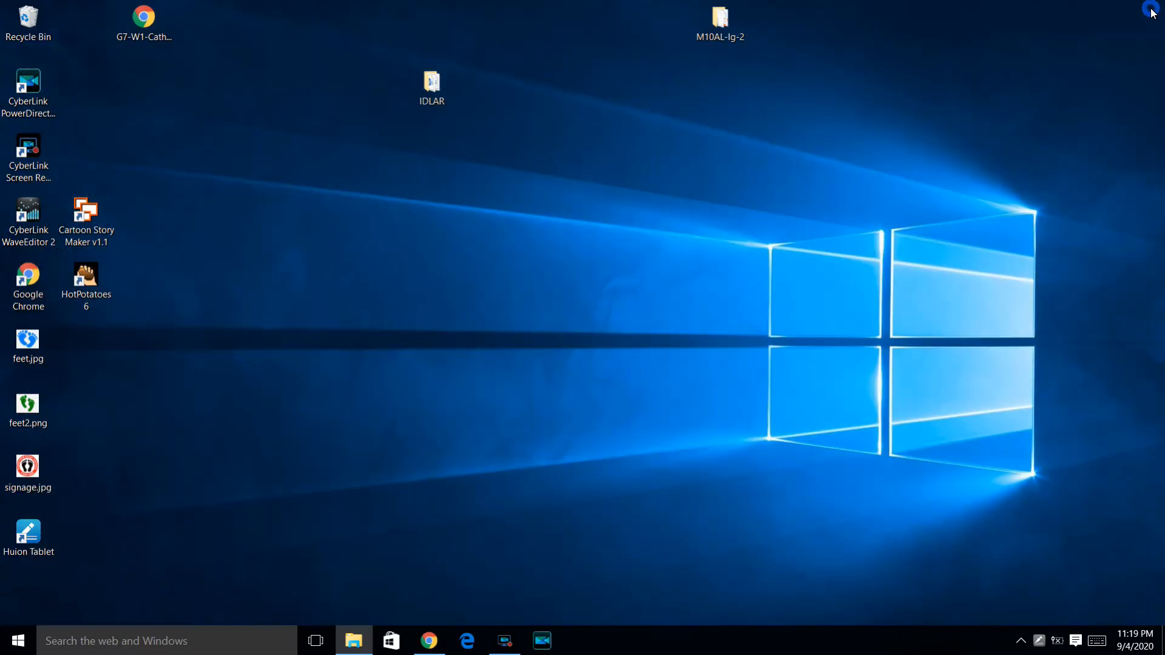
left_click(17, 640)
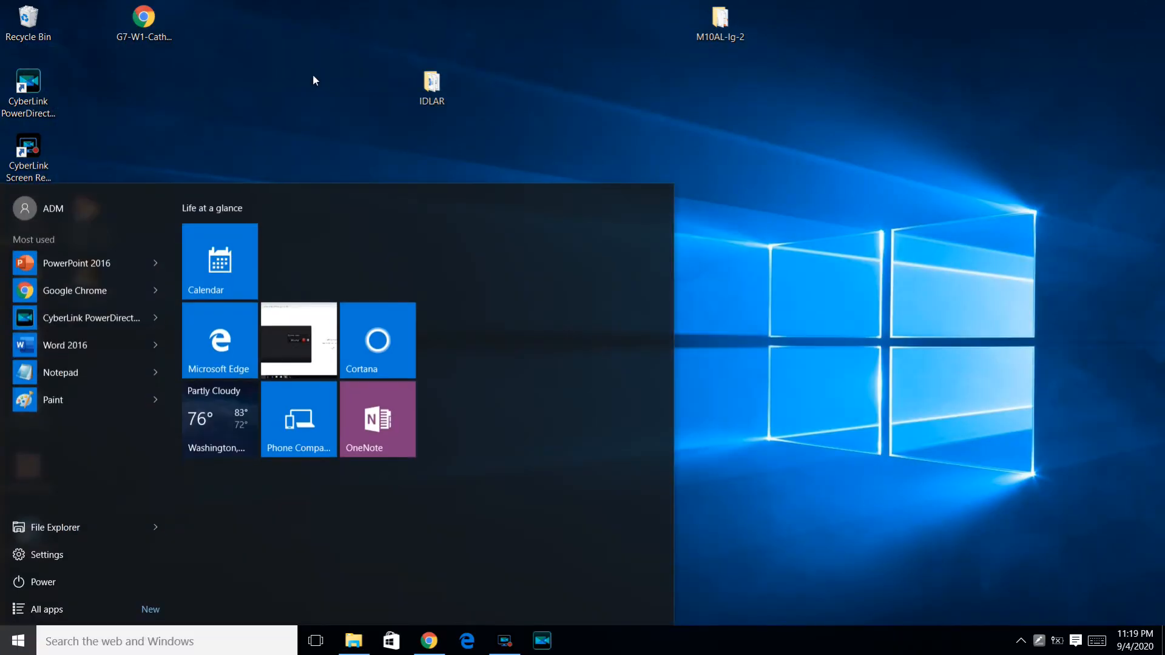
left_click(308, 79)
right_click(308, 78)
left_click(351, 165)
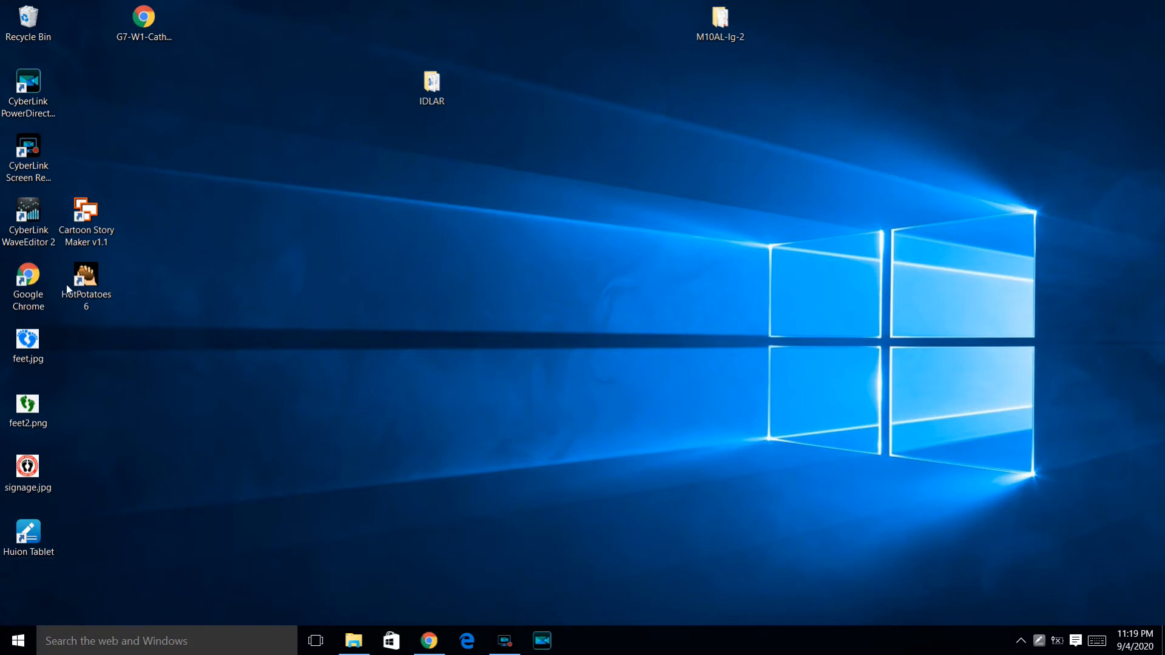
Open the Huion Tablet settings from the desktop and try to view the press key and digital pen pages
double_click(37, 549)
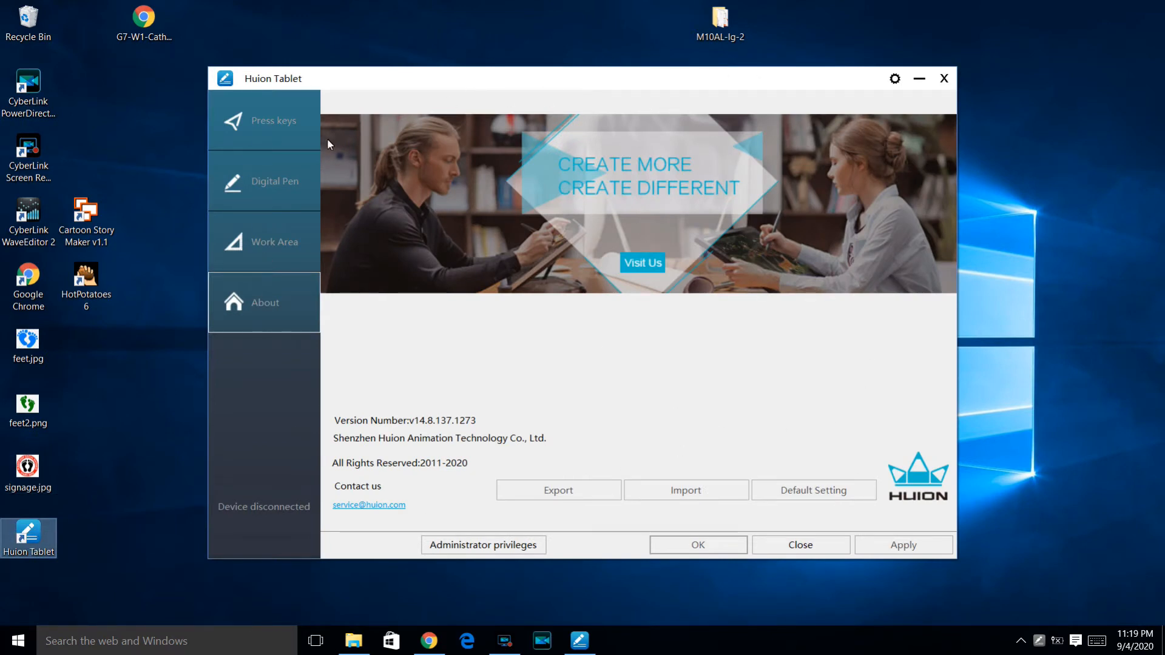
left_click(270, 125)
left_click(268, 125)
left_click(258, 179)
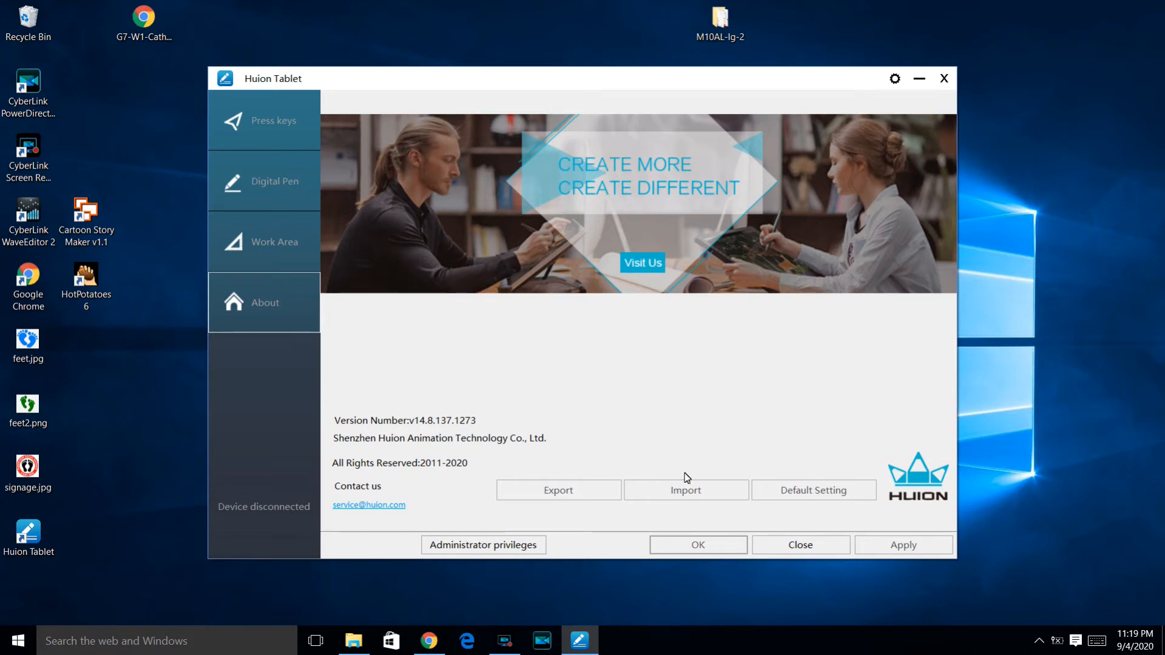
left_click(516, 646)
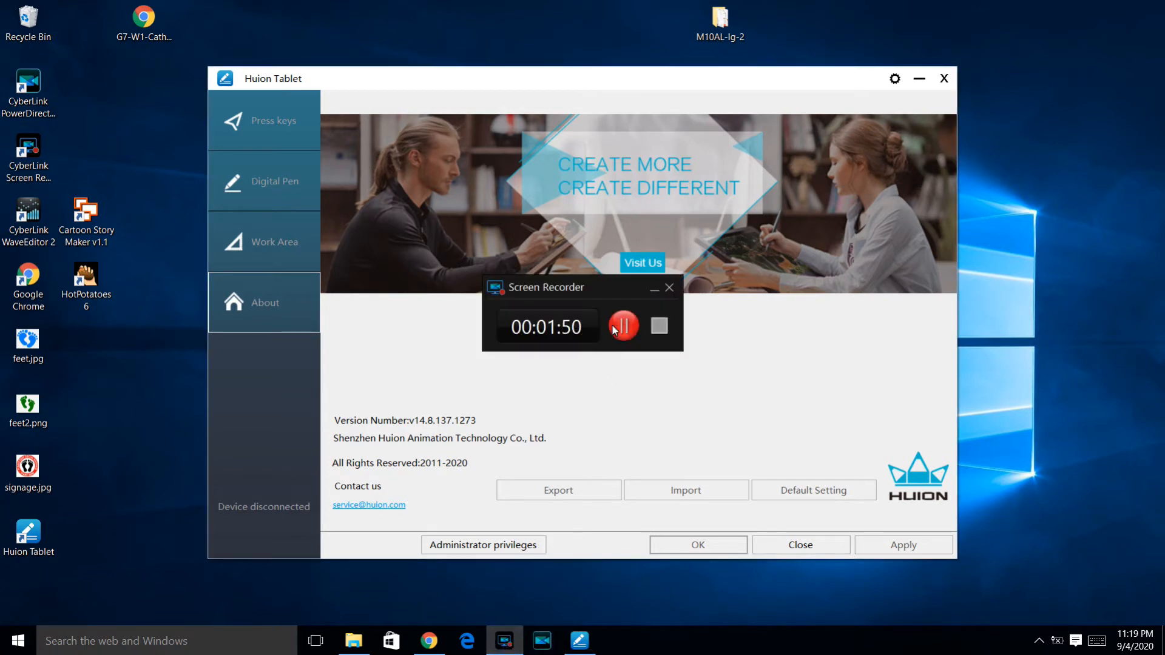
left_click(623, 326)
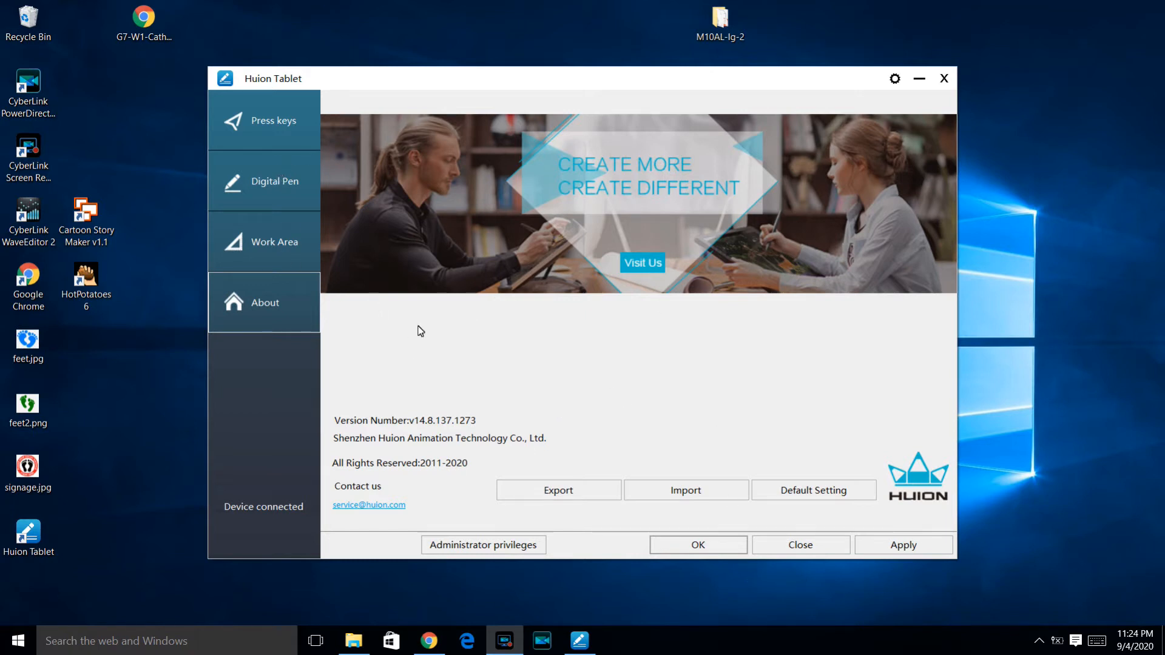
Review the press key and digital pen settings, and shift the lower point of the pressure sensitivity curve slightly towards the upper one
left_click(289, 183)
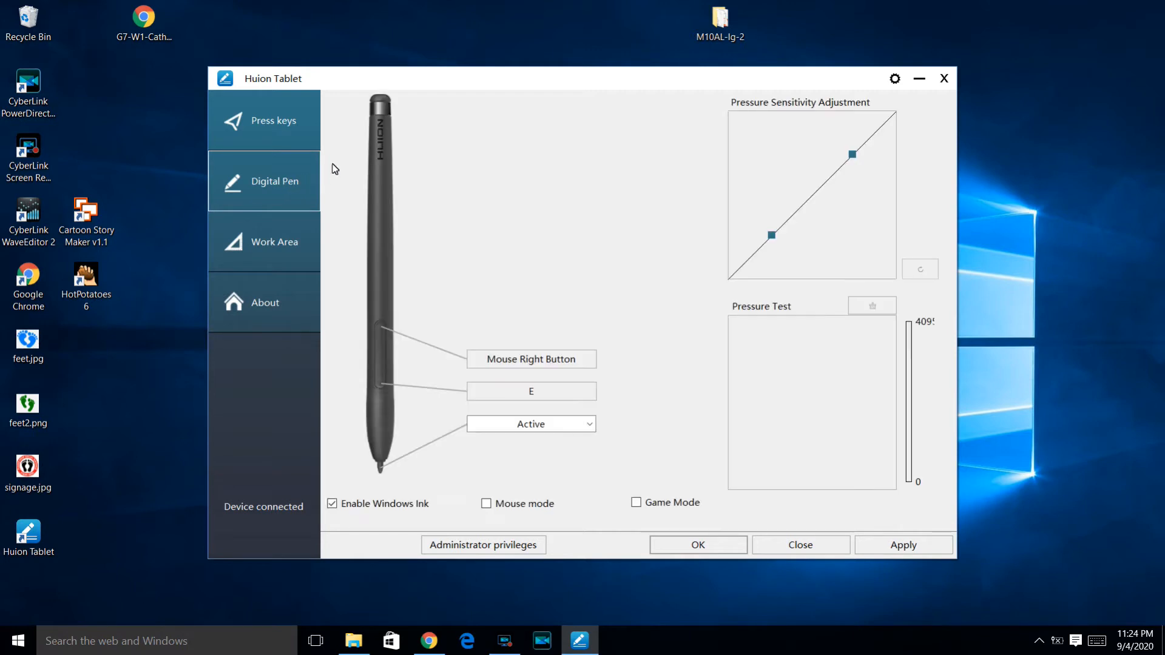
left_click(283, 129)
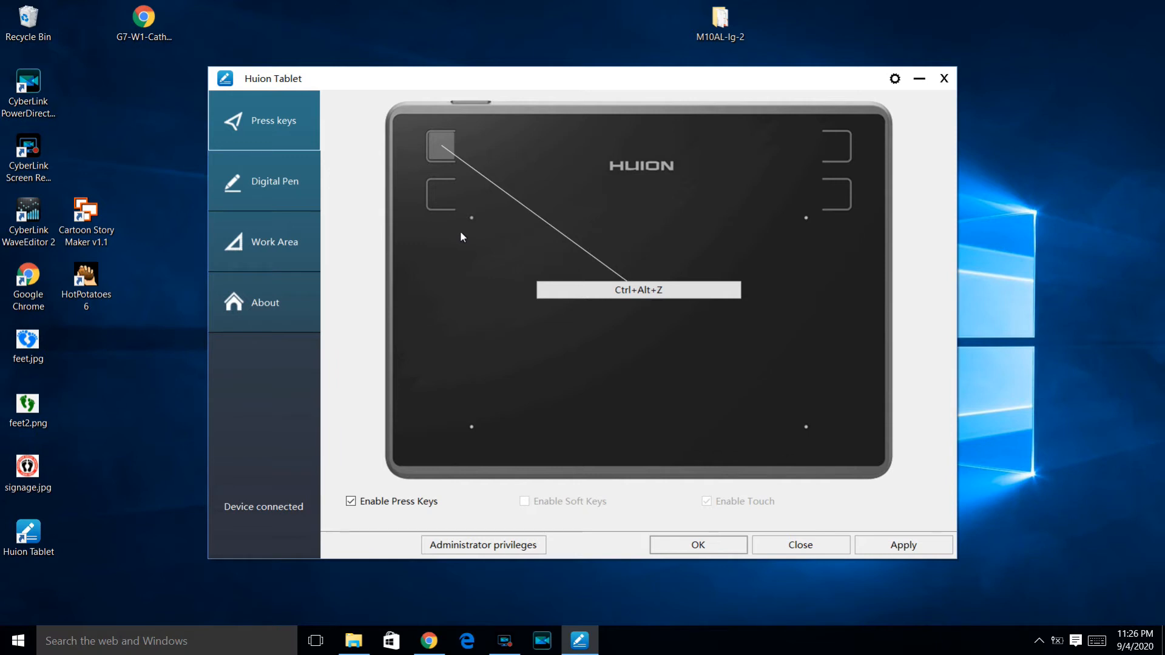
left_click(263, 185)
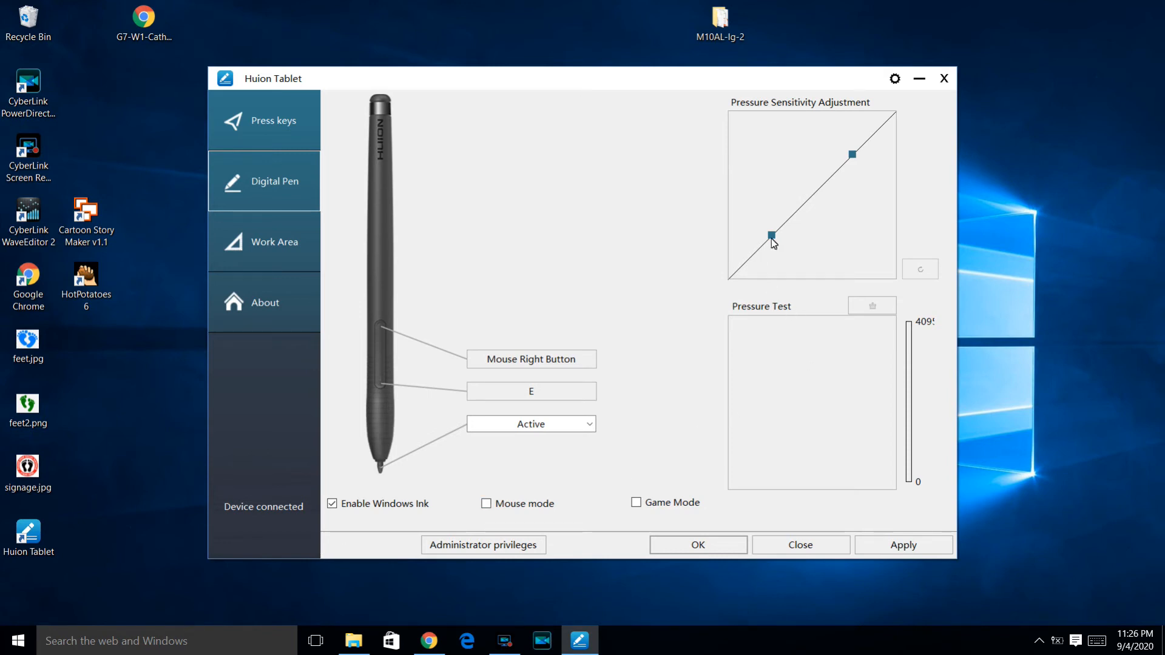
mouse_move(772, 238)
left_mouse_down()
mouse_move(766, 245)
mouse_move(782, 238)
left_mouse_up()
Review the tablet's work area, About and digital pen pages, and apply and accept the settings
left_click(289, 244)
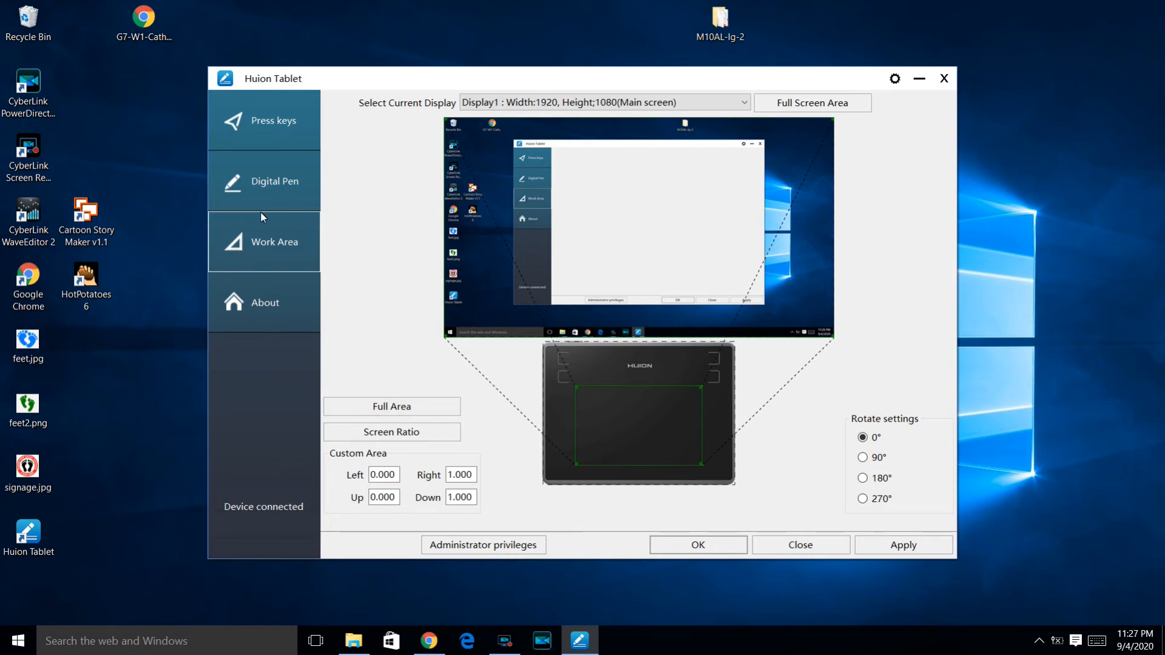
left_click(274, 302)
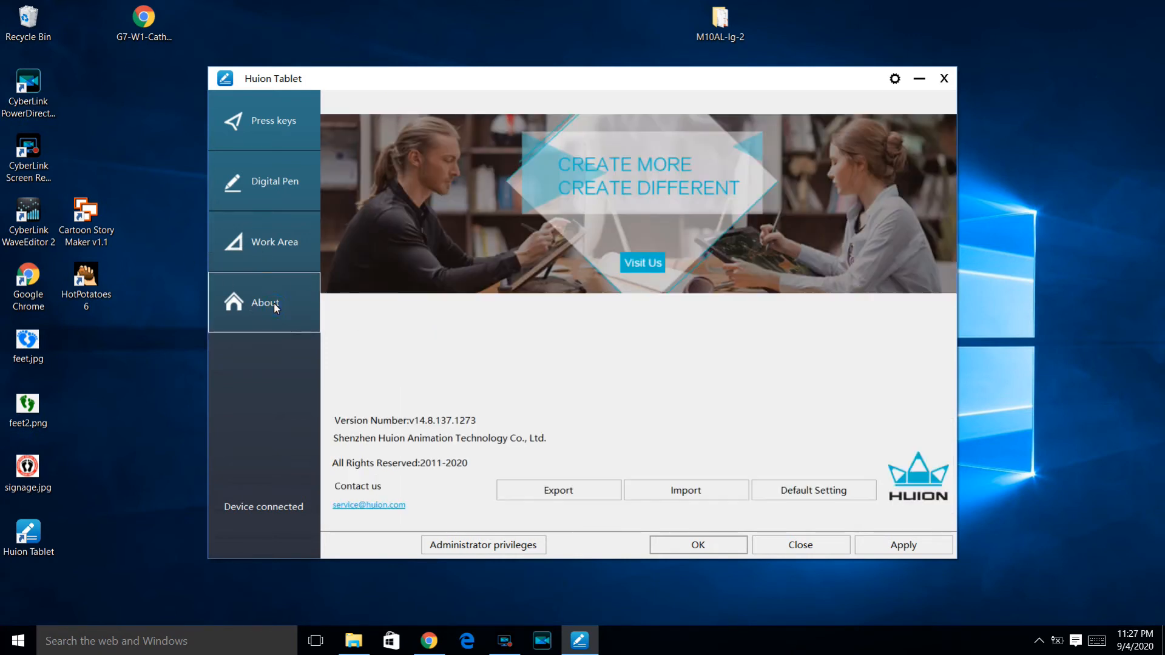
left_click(265, 246)
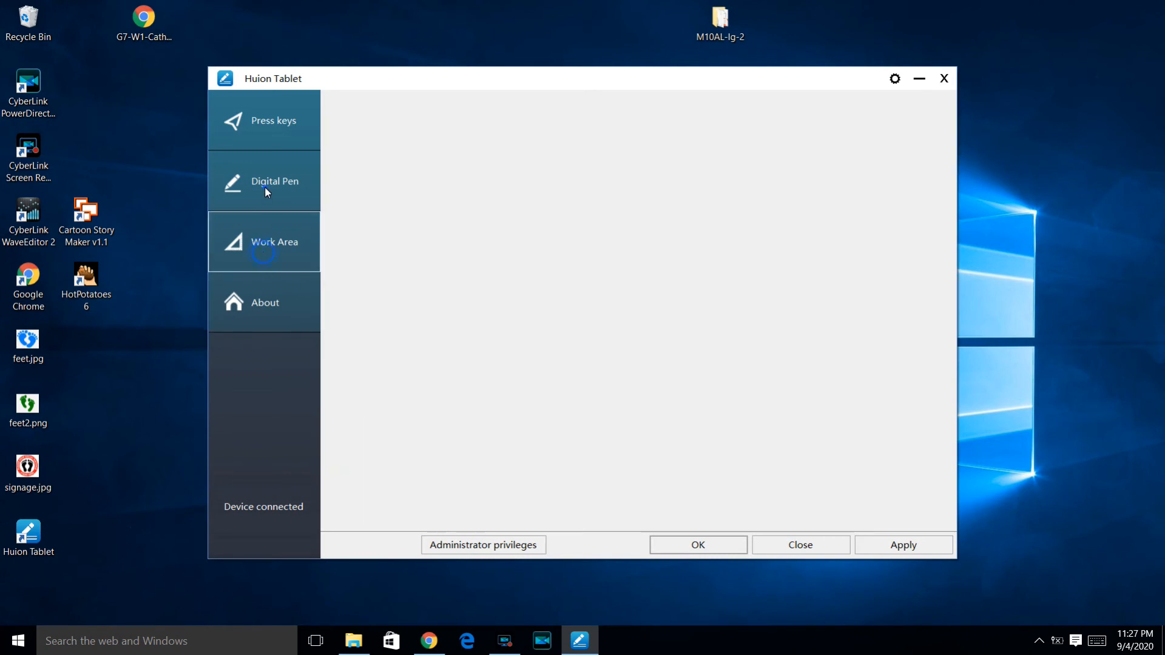
left_click(264, 187)
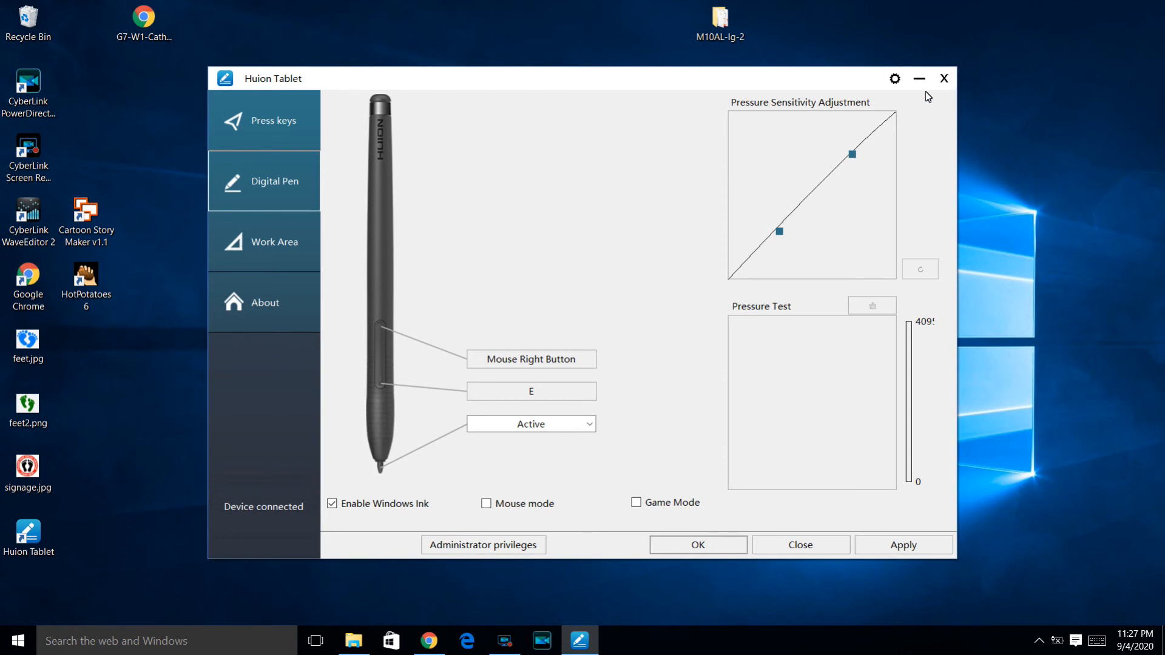
left_click(927, 548)
left_click(716, 544)
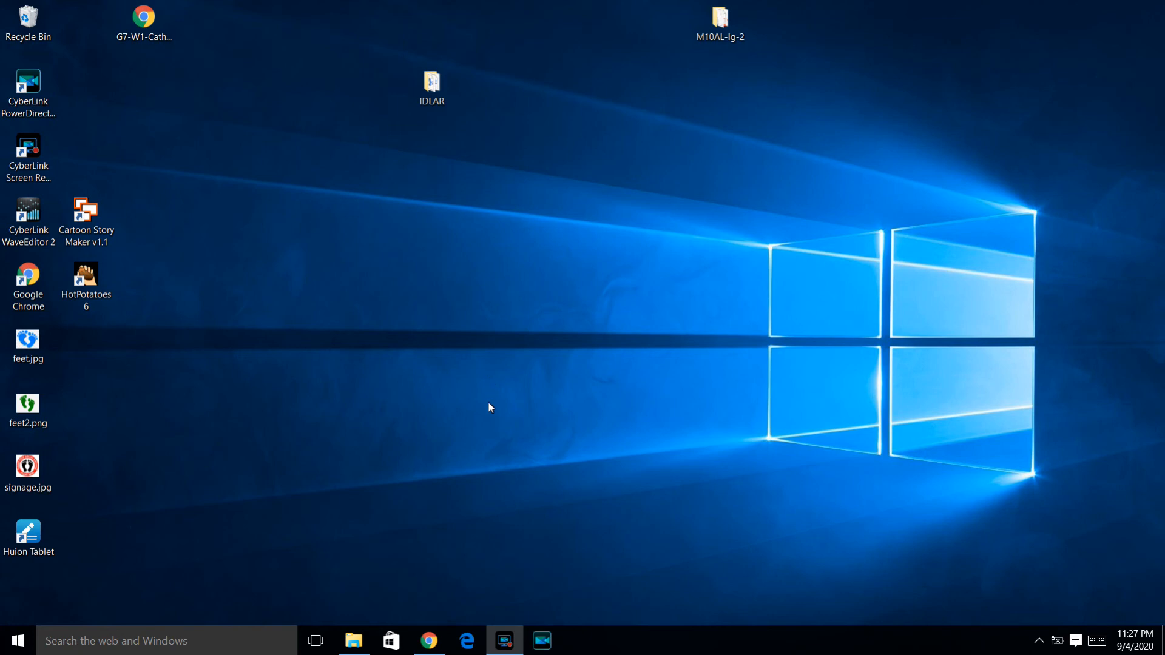
Search Windows for mspaint and open Paint
left_click(18, 641)
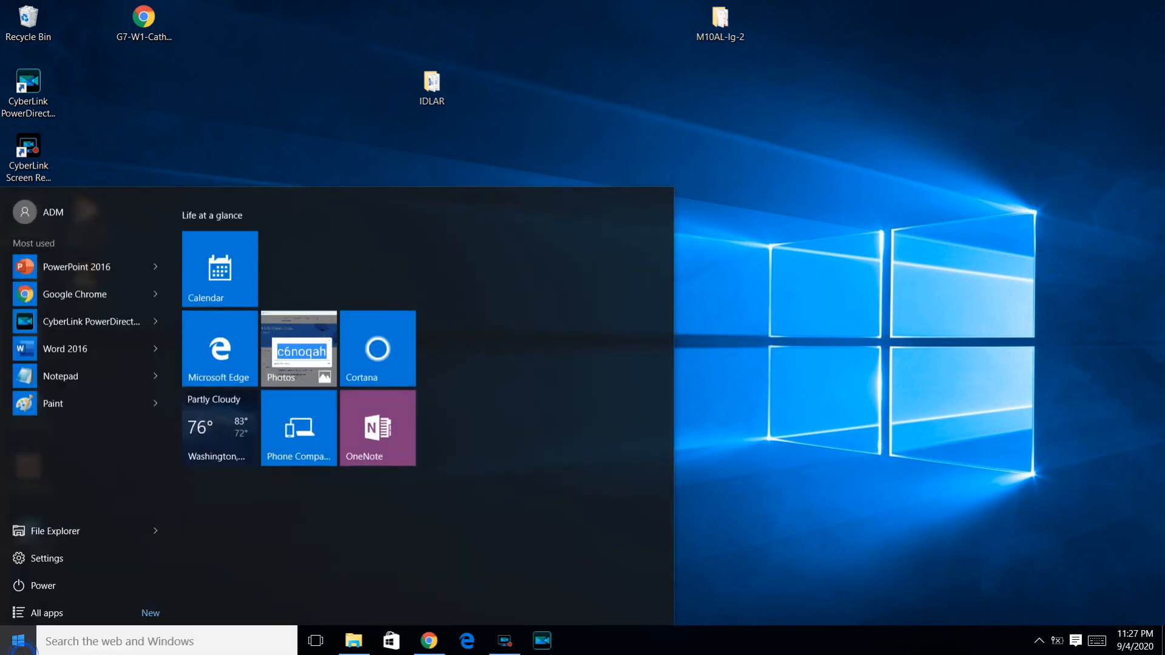
type("mspaint")
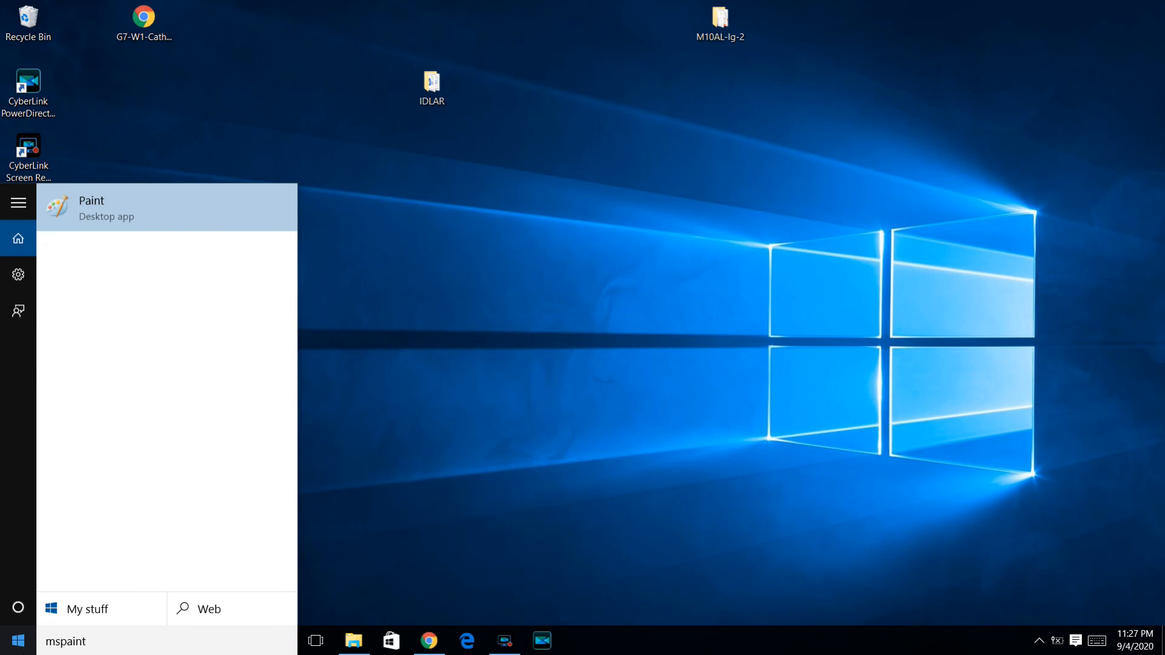
left_click(67, 209)
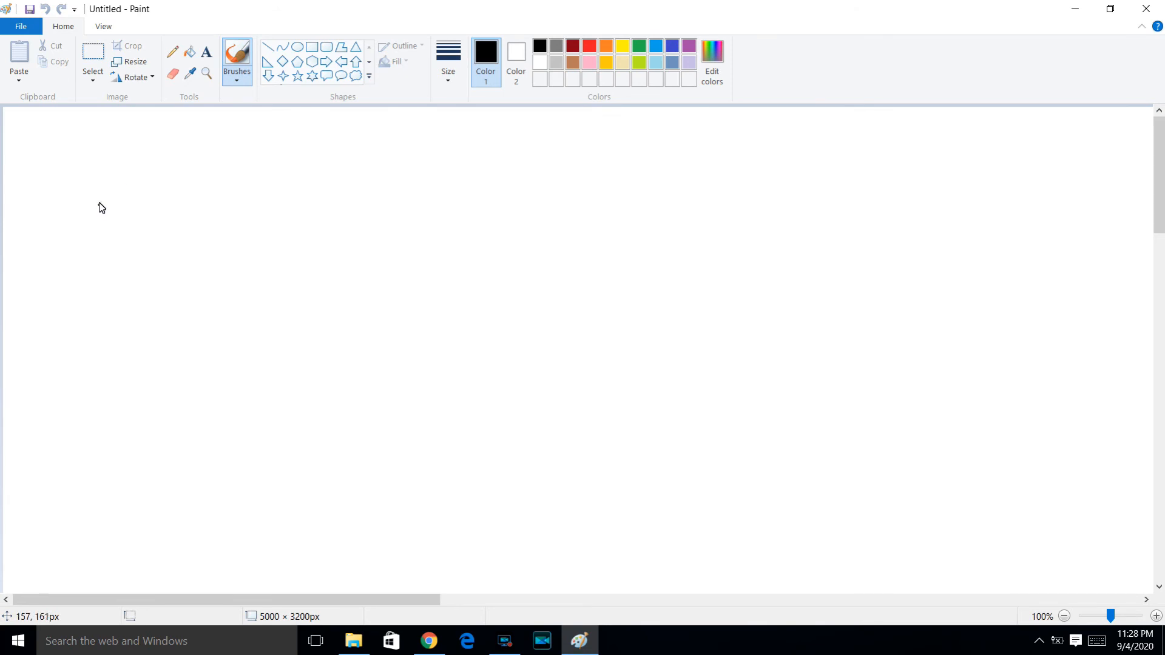
left_click(505, 641)
left_click(631, 325)
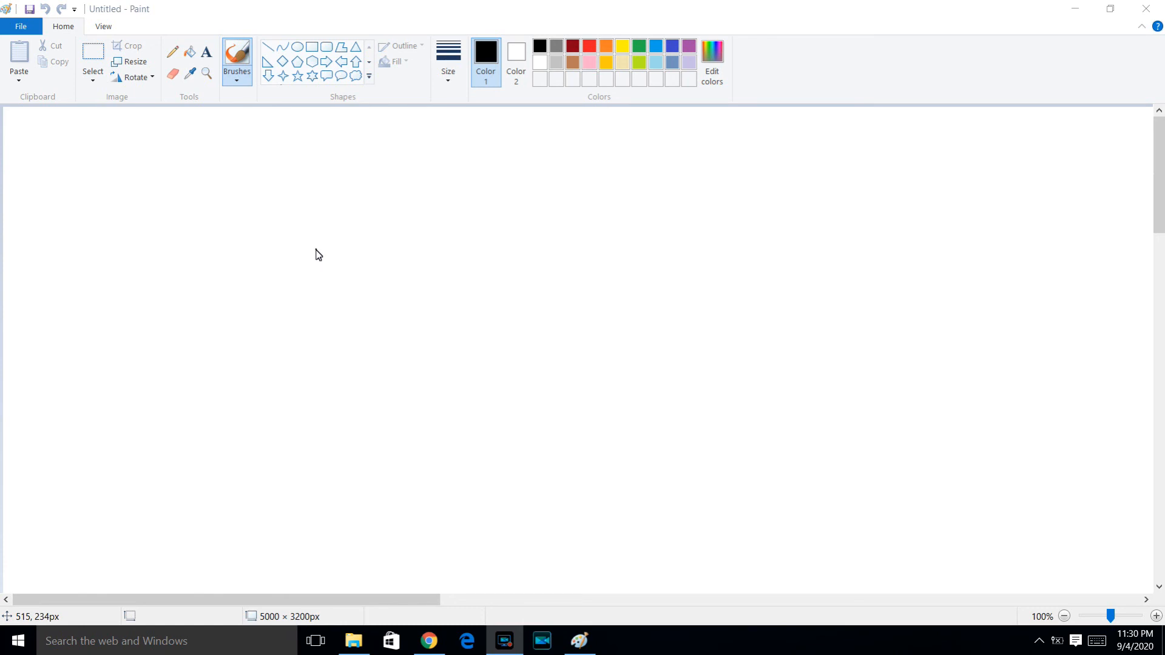
Test the pen by drawing black freehand crosses, looping signature-like strokes and a small 2 with the brush on the blank canvas
left_click(173, 205)
left_click_drag(262, 155, 218, 286)
mouse_move(214, 178)
left_mouse_down()
mouse_move(231, 195)
mouse_move(336, 225)
left_mouse_up()
mouse_move(467, 302)
left_mouse_down()
mouse_move(470, 283)
mouse_move(382, 242)
mouse_move(342, 315)
mouse_move(436, 269)
left_mouse_up()
mouse_move(519, 351)
left_mouse_down()
mouse_move(408, 393)
mouse_move(425, 368)
mouse_move(507, 341)
left_mouse_up()
mouse_move(537, 168)
left_mouse_down()
mouse_move(425, 224)
mouse_move(577, 266)
left_mouse_up()
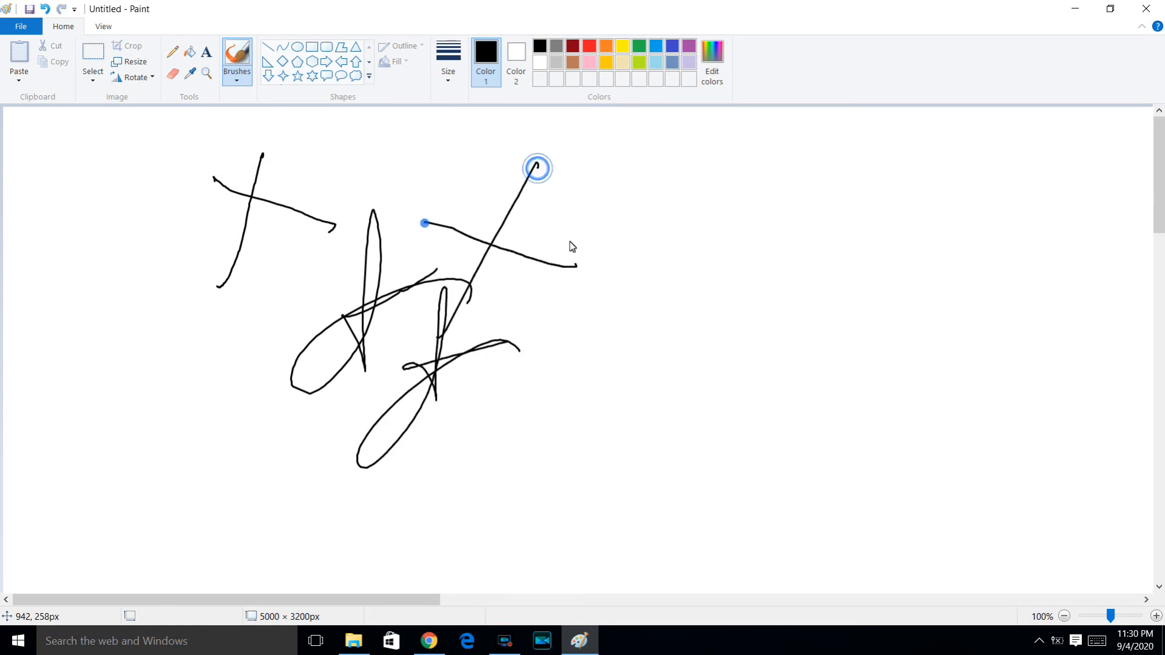
mouse_move(533, 139)
left_mouse_down()
mouse_move(549, 174)
mouse_move(569, 164)
mouse_move(609, 194)
left_mouse_up()
left_click_drag(591, 172, 597, 153)
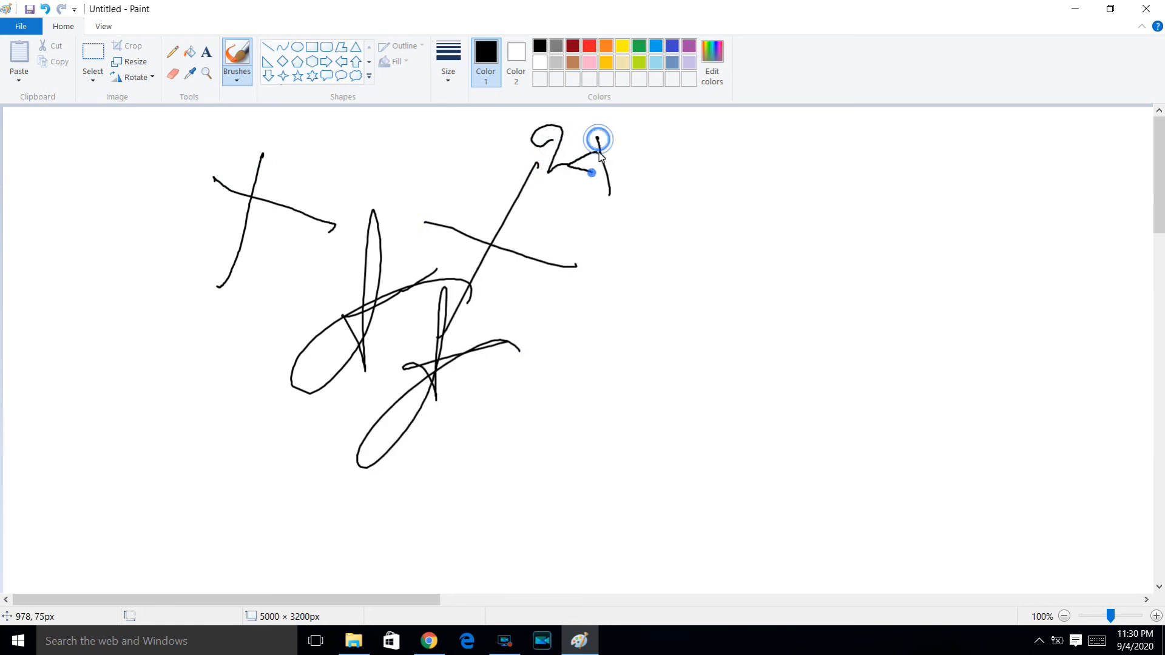
mouse_move(647, 214)
left_mouse_down()
mouse_move(224, 247)
mouse_move(503, 266)
mouse_move(540, 340)
mouse_move(528, 345)
left_mouse_up()
left_click(561, 394)
left_click_drag(683, 374, 599, 356)
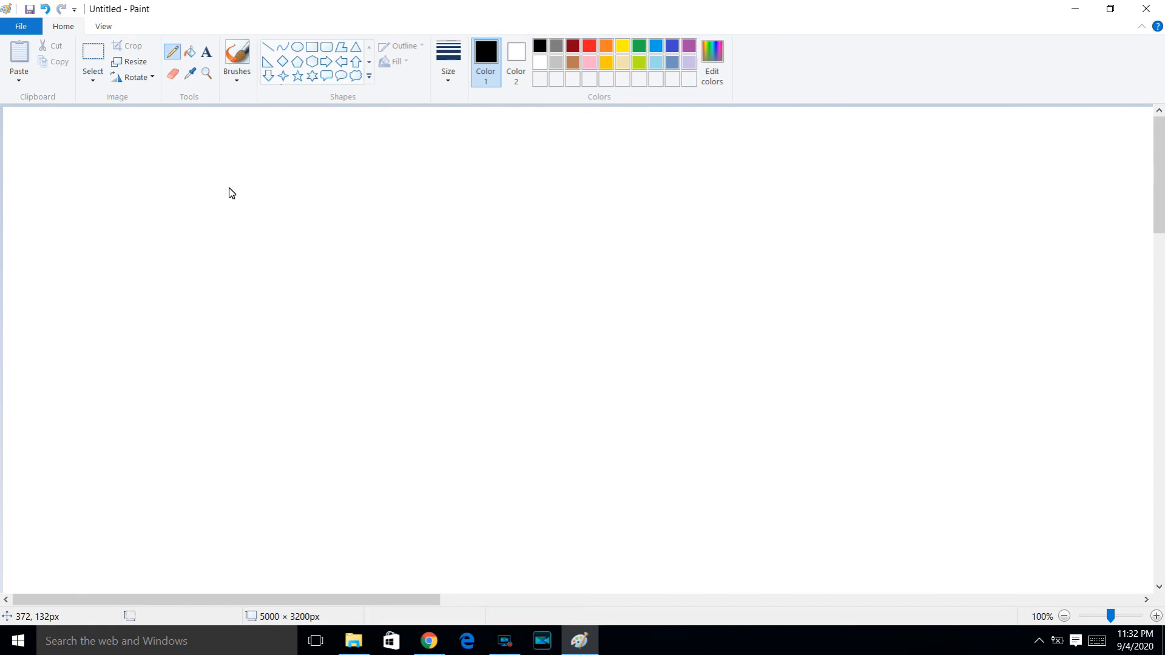
Handwrite the expression x² + x + 2 in black with the Pencil and add an equals sign after it
mouse_move(197, 169)
left_mouse_down()
mouse_move(221, 200)
mouse_move(229, 164)
mouse_move(268, 154)
left_mouse_up()
mouse_move(289, 201)
left_mouse_down()
mouse_move(288, 176)
mouse_move(268, 189)
left_mouse_up()
mouse_move(310, 177)
left_mouse_down()
mouse_move(333, 196)
mouse_move(311, 196)
left_mouse_up()
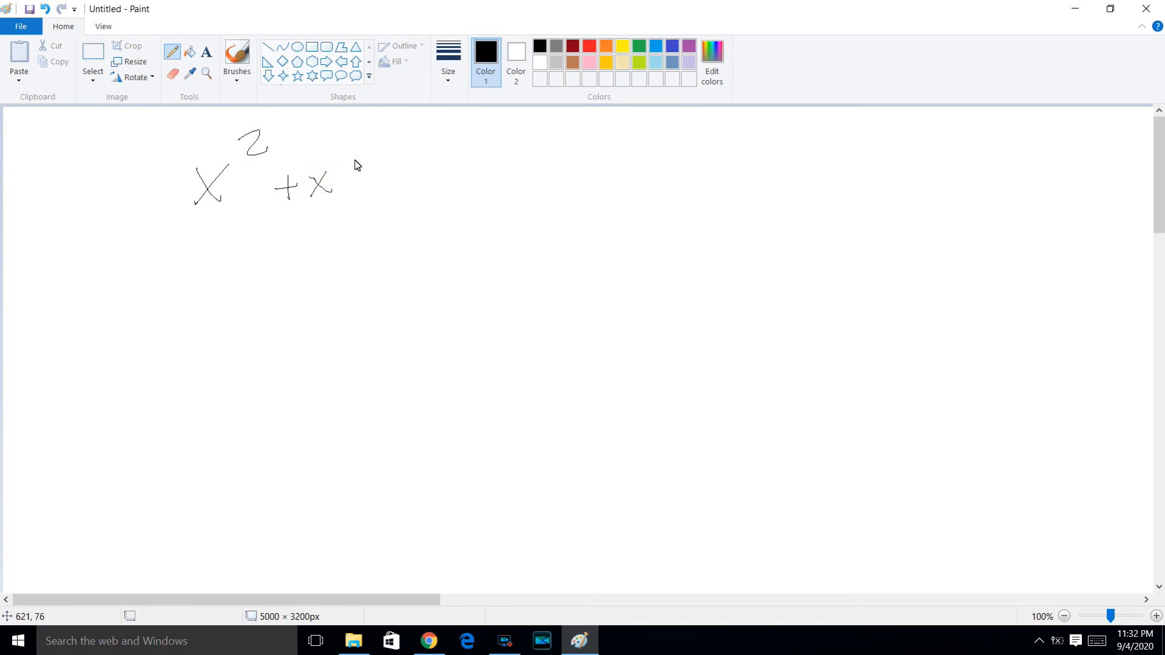
mouse_move(359, 182)
left_mouse_down()
mouse_move(353, 205)
mouse_move(365, 190)
mouse_move(392, 196)
left_mouse_up()
left_click_drag(481, 147, 514, 149)
left_click_drag(487, 160, 513, 155)
Draw a long horizontal line under the handwritten expression, with a zigzag and a looping signature-like scribble beneath it
left_click_drag(78, 215, 499, 218)
mouse_move(177, 250)
left_mouse_down()
mouse_move(222, 268)
mouse_move(372, 262)
left_mouse_up()
mouse_move(496, 344)
left_mouse_down()
mouse_move(348, 307)
mouse_move(386, 357)
left_mouse_up()
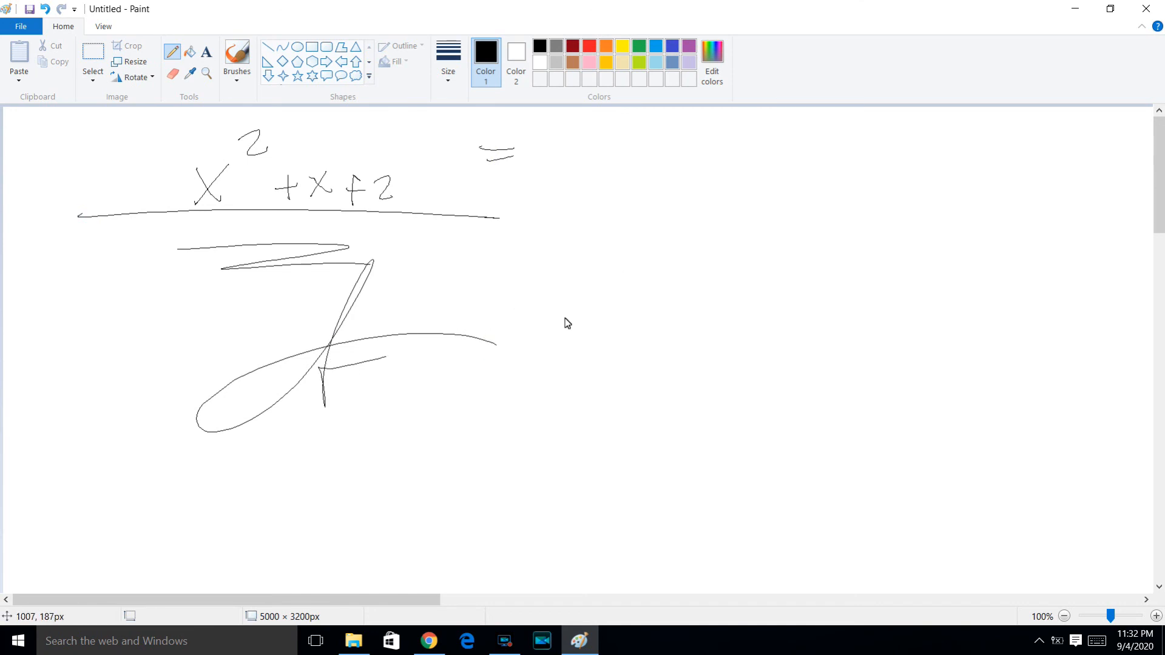